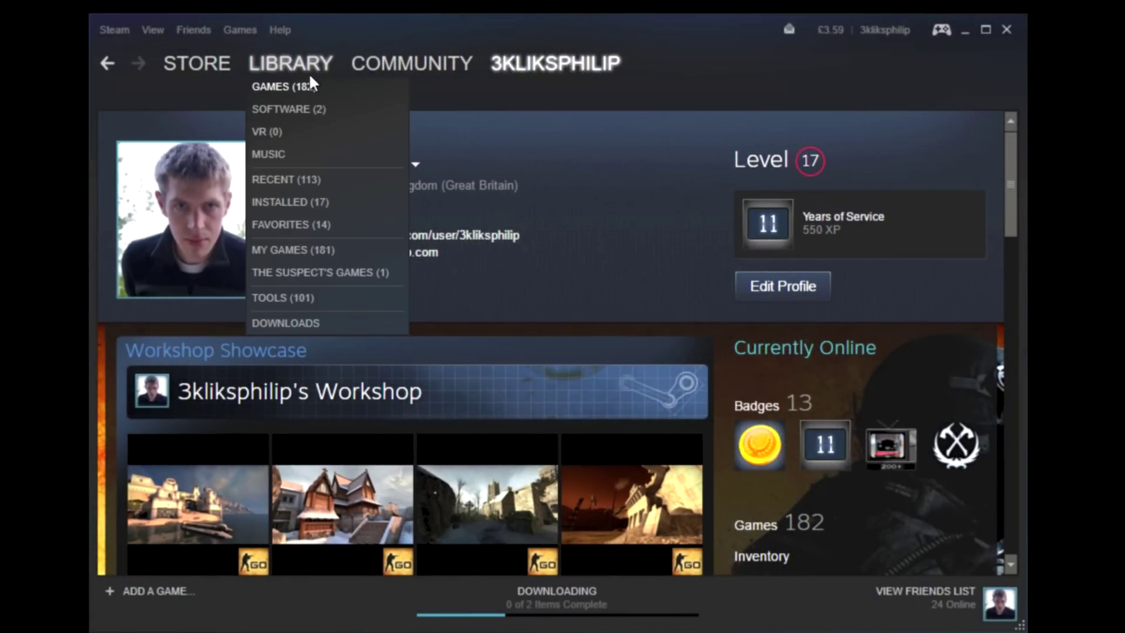
Step: Launch the Hammer World Editor from the Counter-Strike: Global Offensive SDK in the Steam tools library and create a new map
click(285, 295)
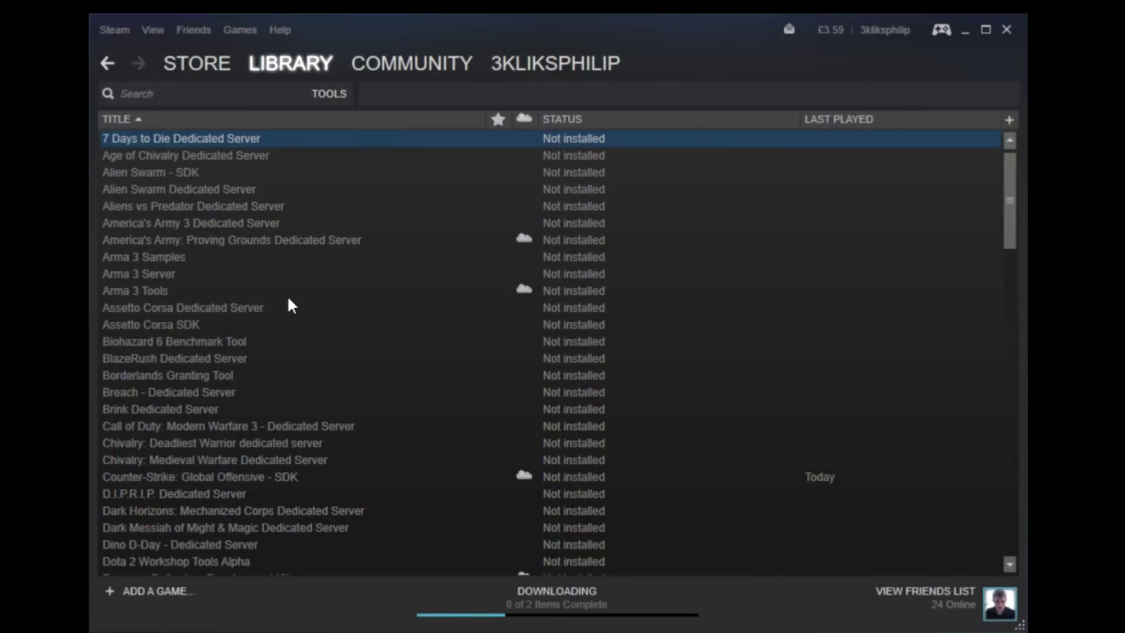
double_click(236, 477)
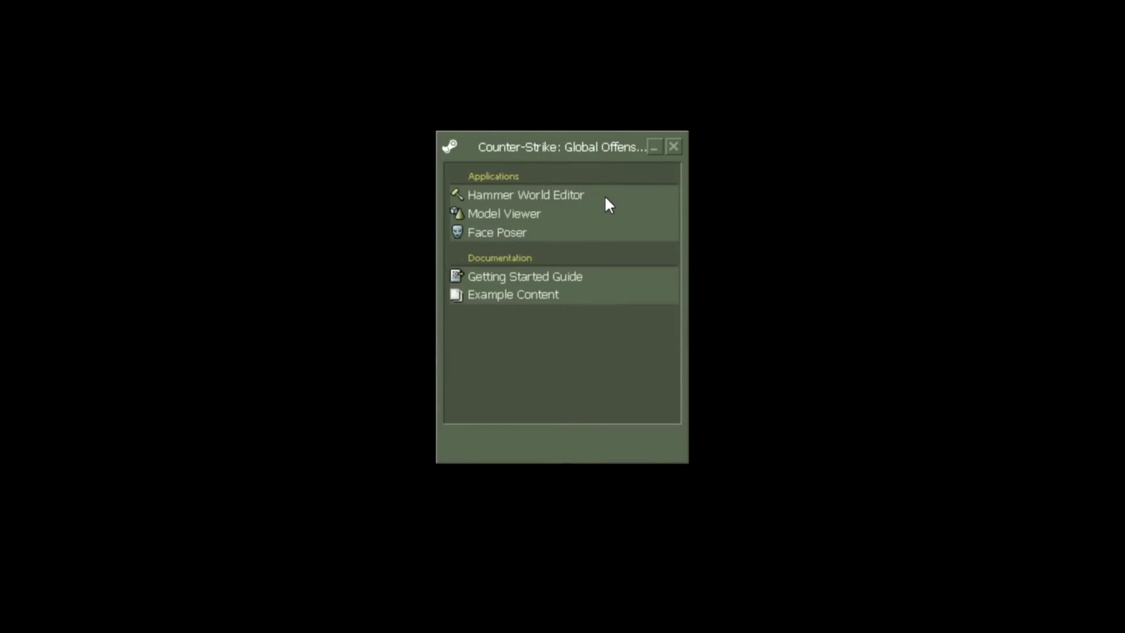
double_click(605, 197)
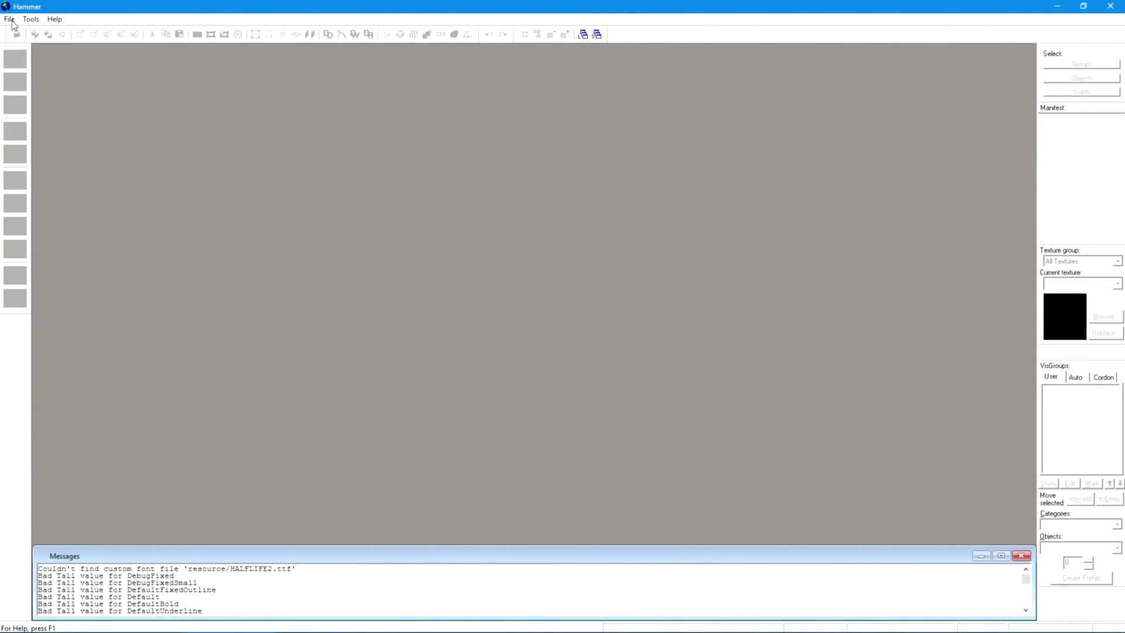
click(10, 20)
click(24, 32)
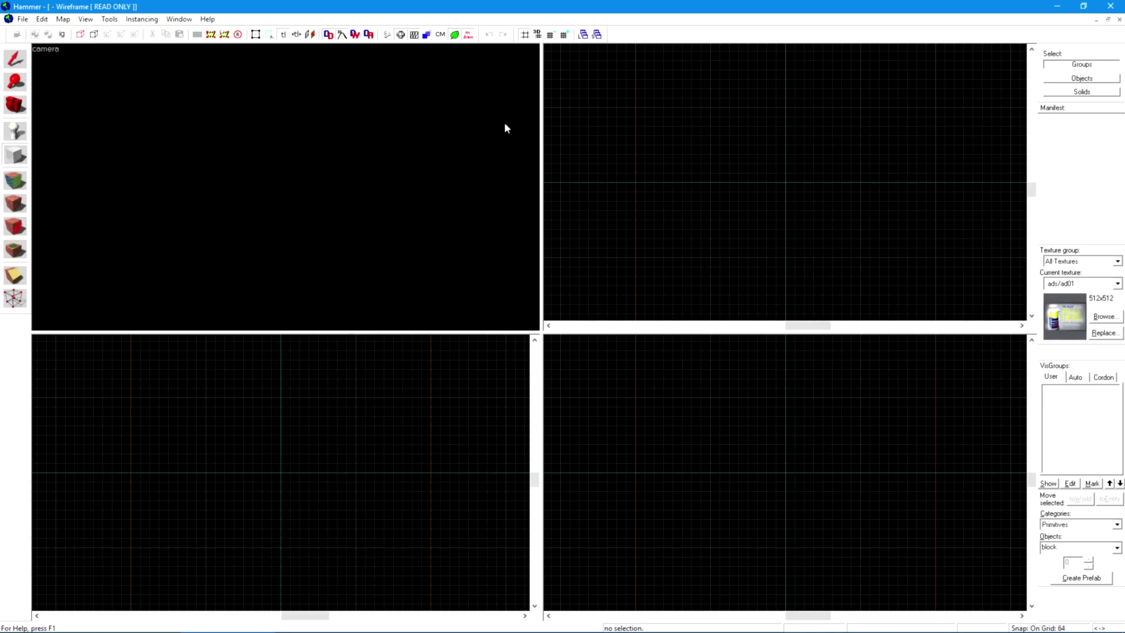
Step: Create a block around the map origin measuring 704 wide, 640 long and 192 high
drag(730, 135, 806, 212)
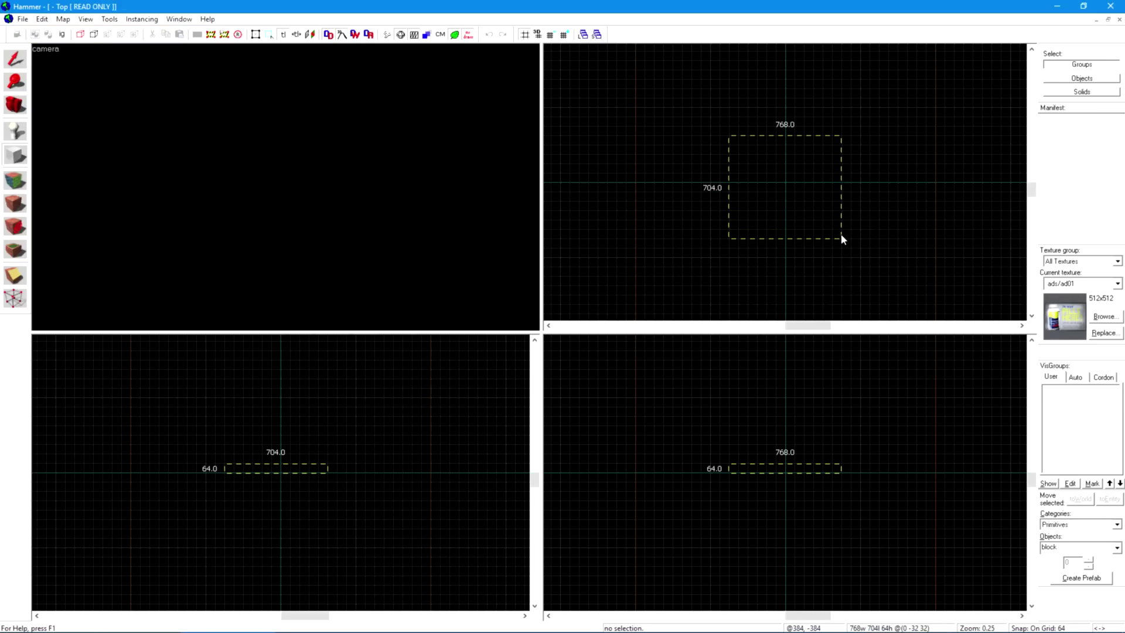
drag(840, 233, 841, 234)
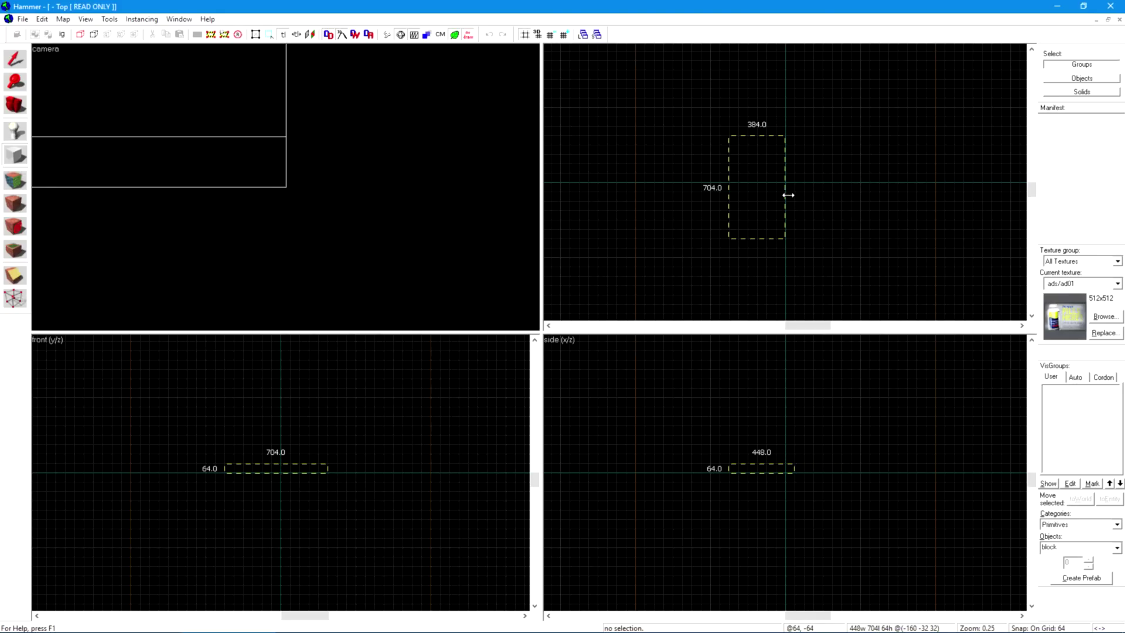
drag(808, 195, 835, 195)
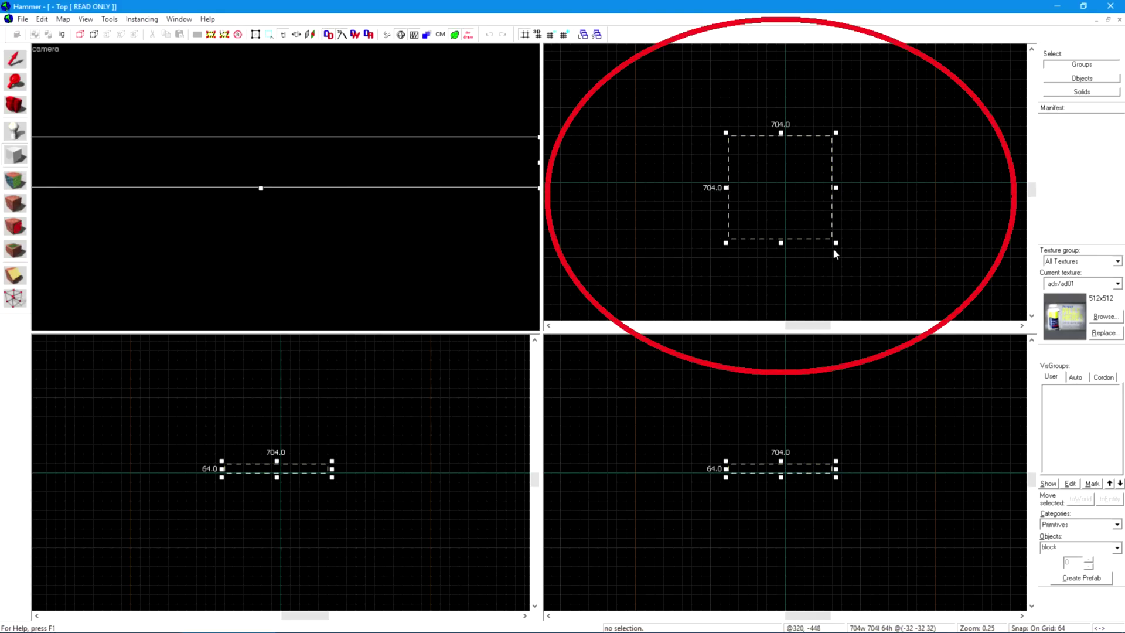
mouse_move(833, 245)
mouse_down()
mouse_move(790, 229)
mouse_move(837, 250)
mouse_move(783, 196)
mouse_up()
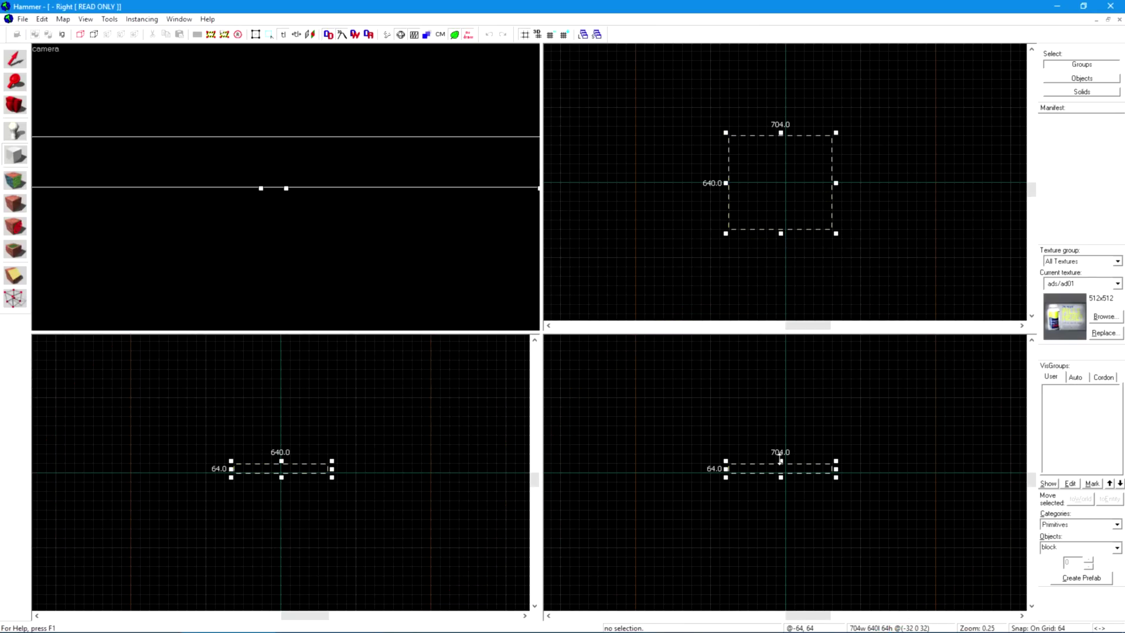
drag(780, 461, 780, 442)
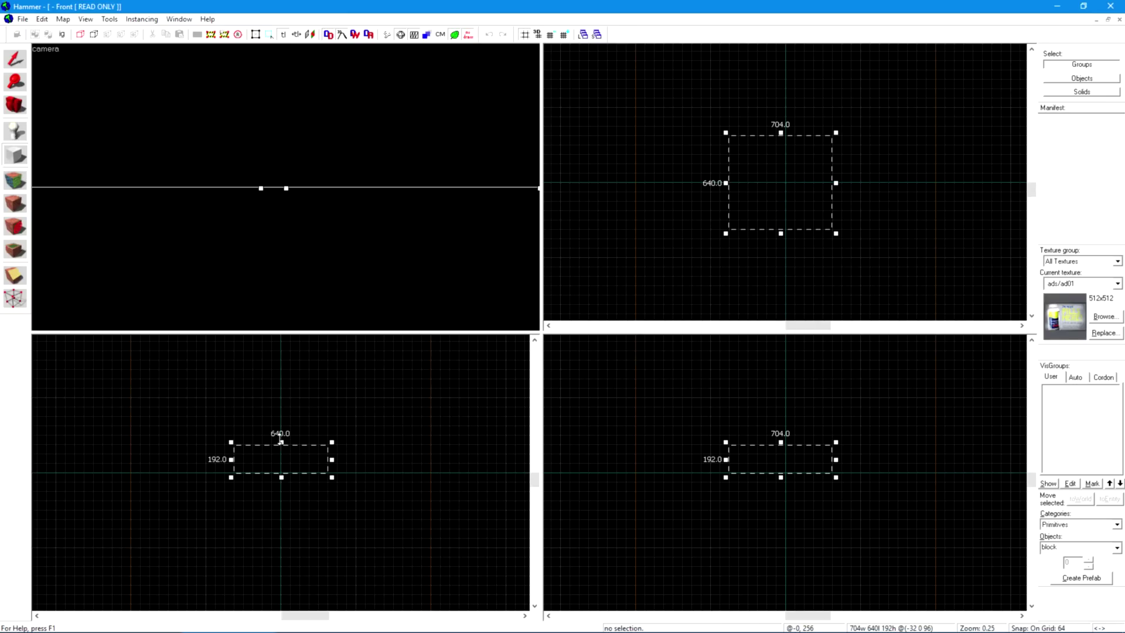
drag(281, 441, 280, 432)
key(Return)
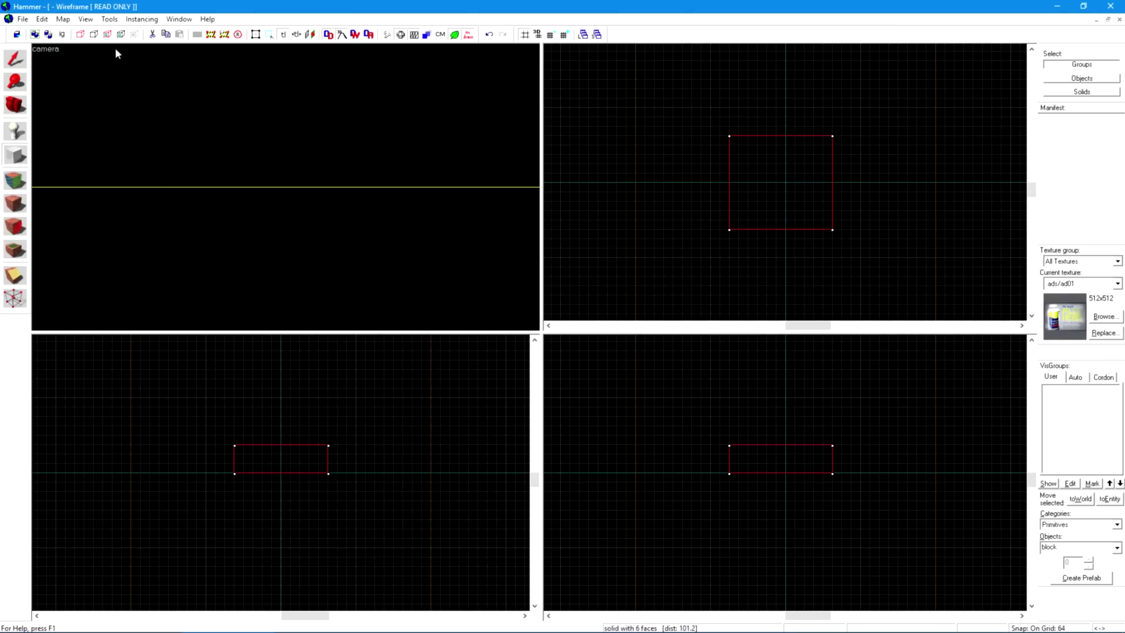
Step: Hollow the selected block outward into a room with a wall thickness of -64
click(111, 19)
click(141, 51)
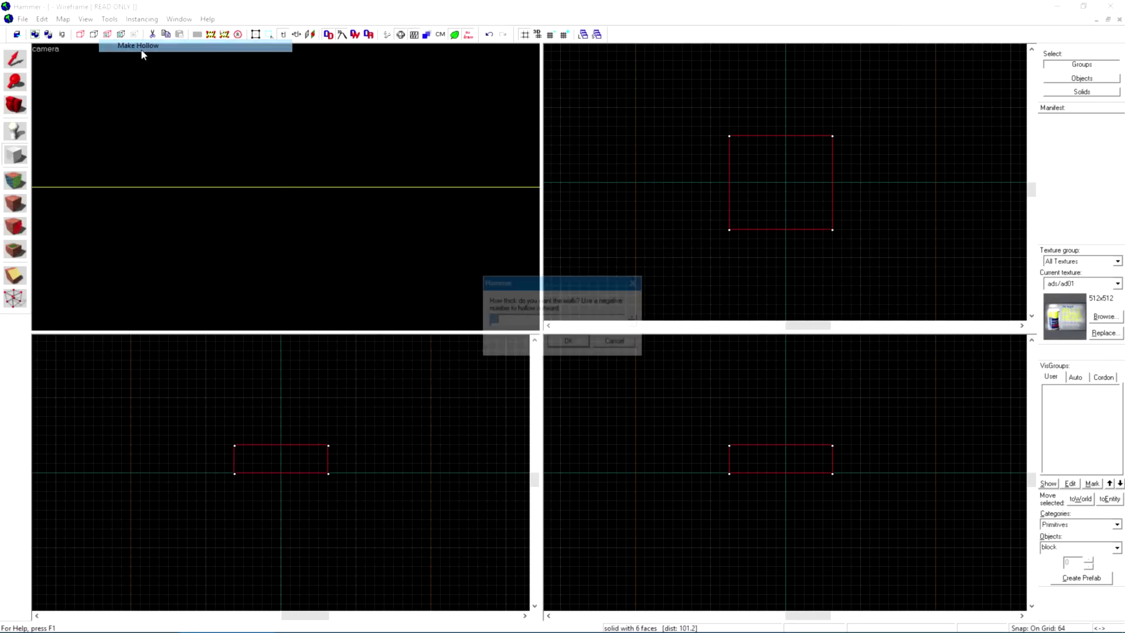
text(-64)
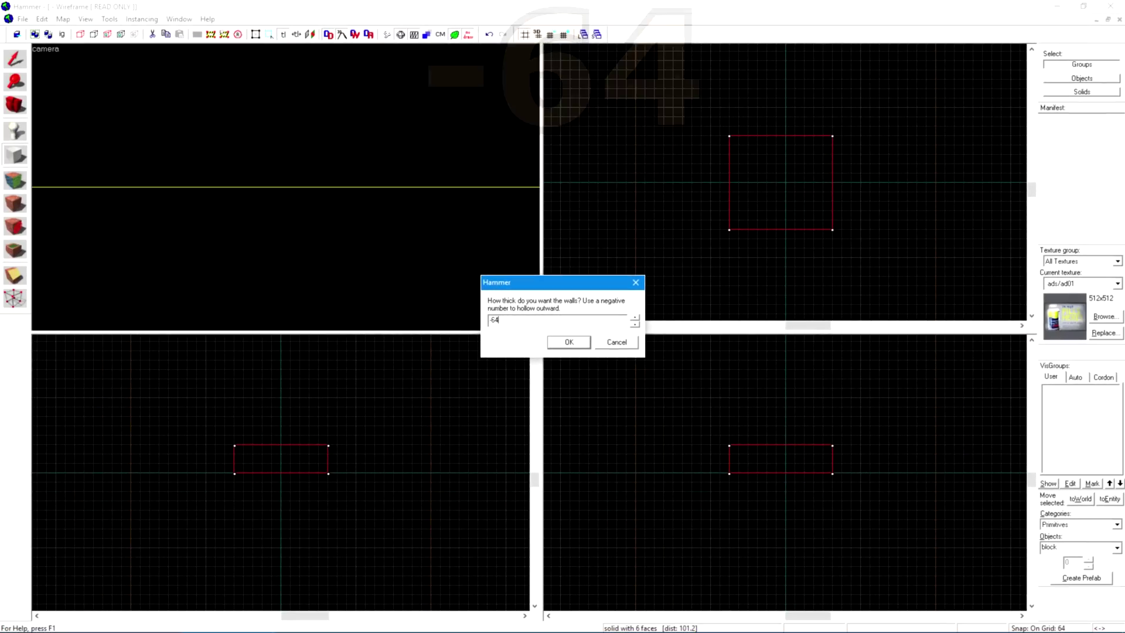
key(Return)
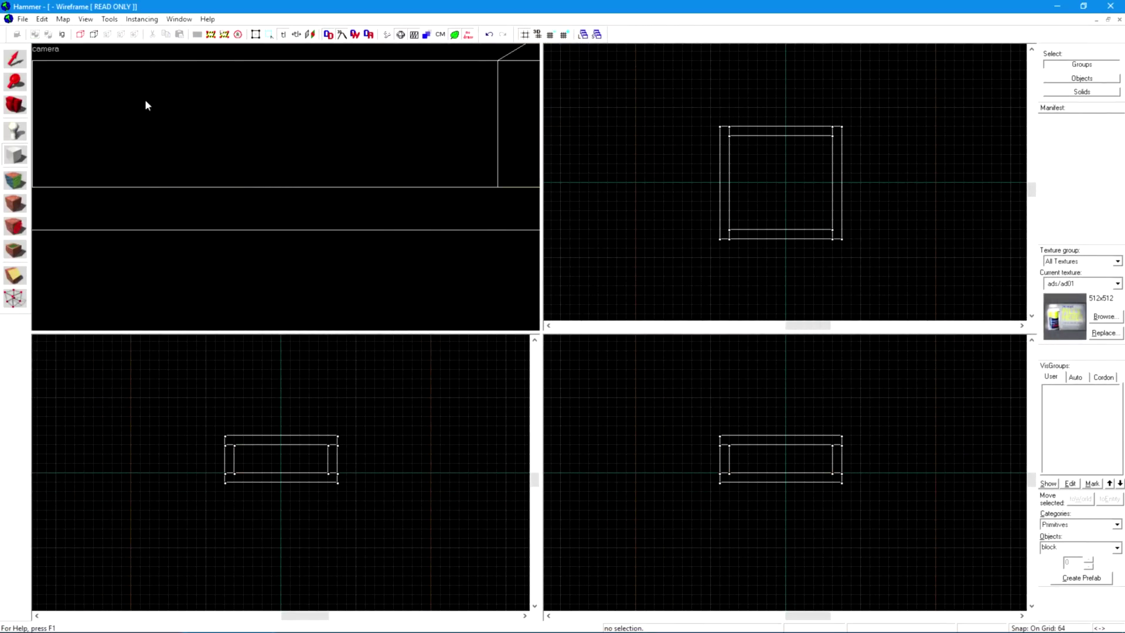
Step: Fly the 3D camera around and through the hollow room to examine its walls, floor and ceiling
key(z)
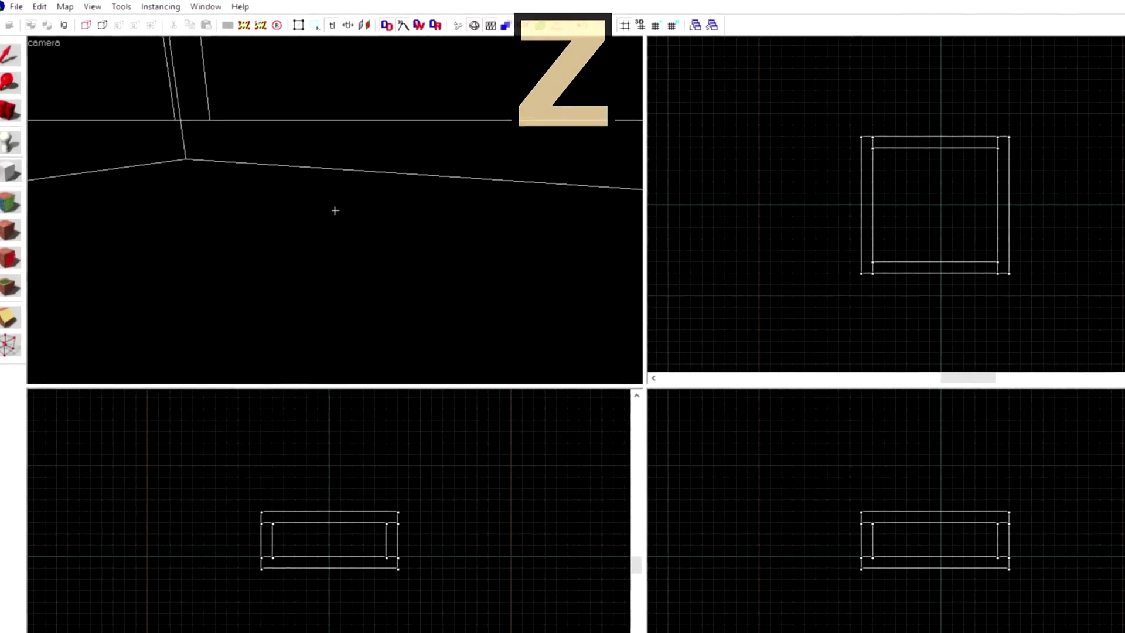
key(s)
key(a)
key(d)
key(w)
key(z)
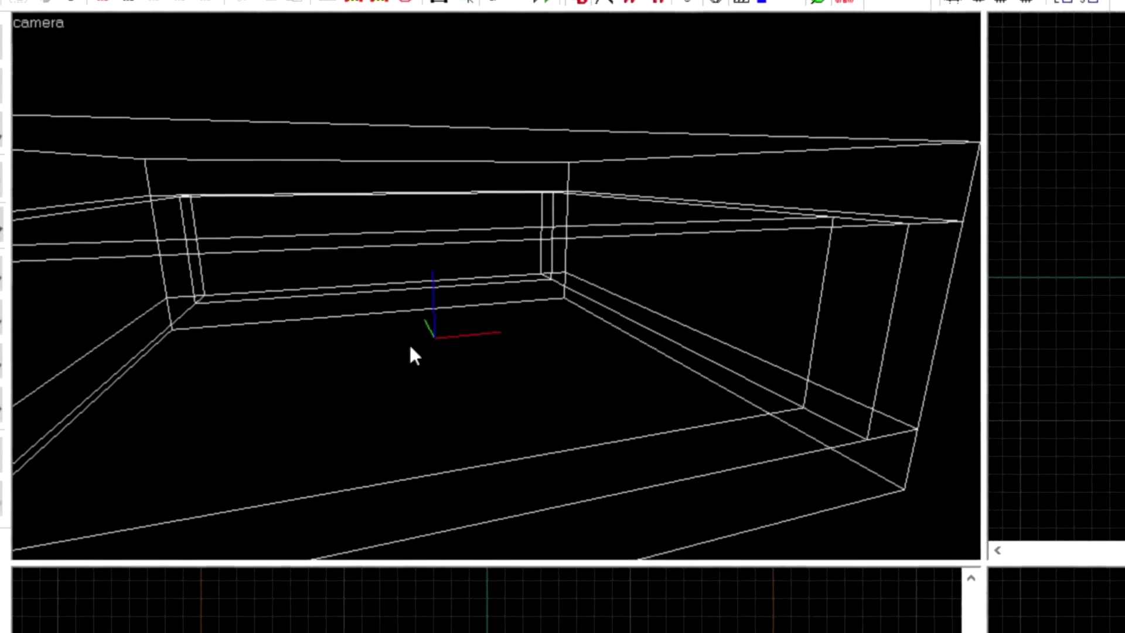
key(z)
key(a)
key(s)
key(w)
key(d)
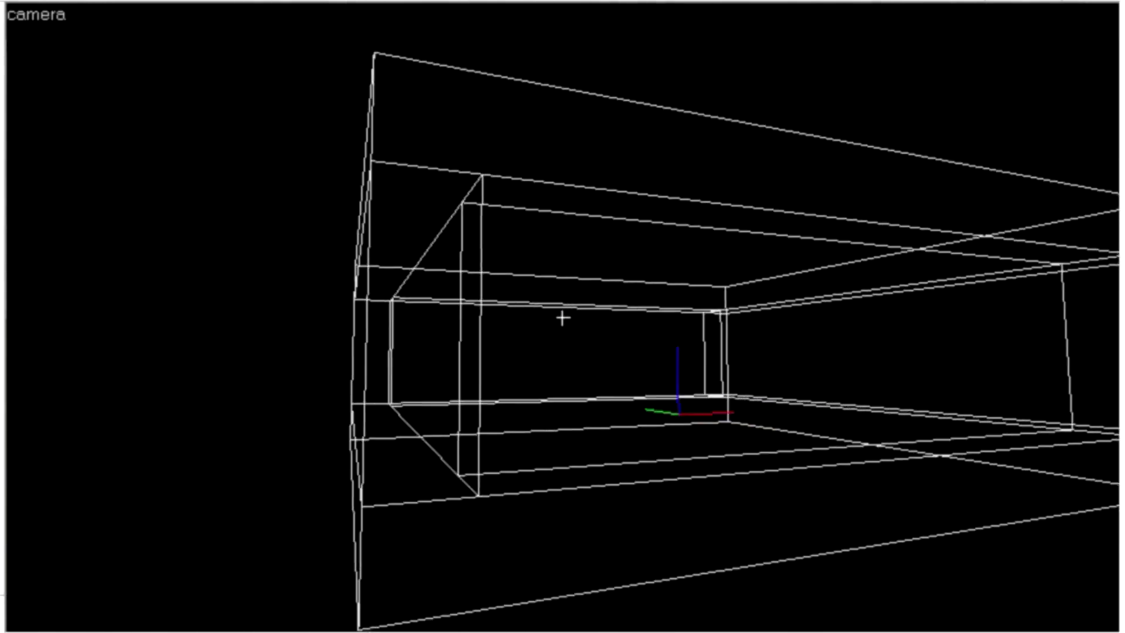
key(s)
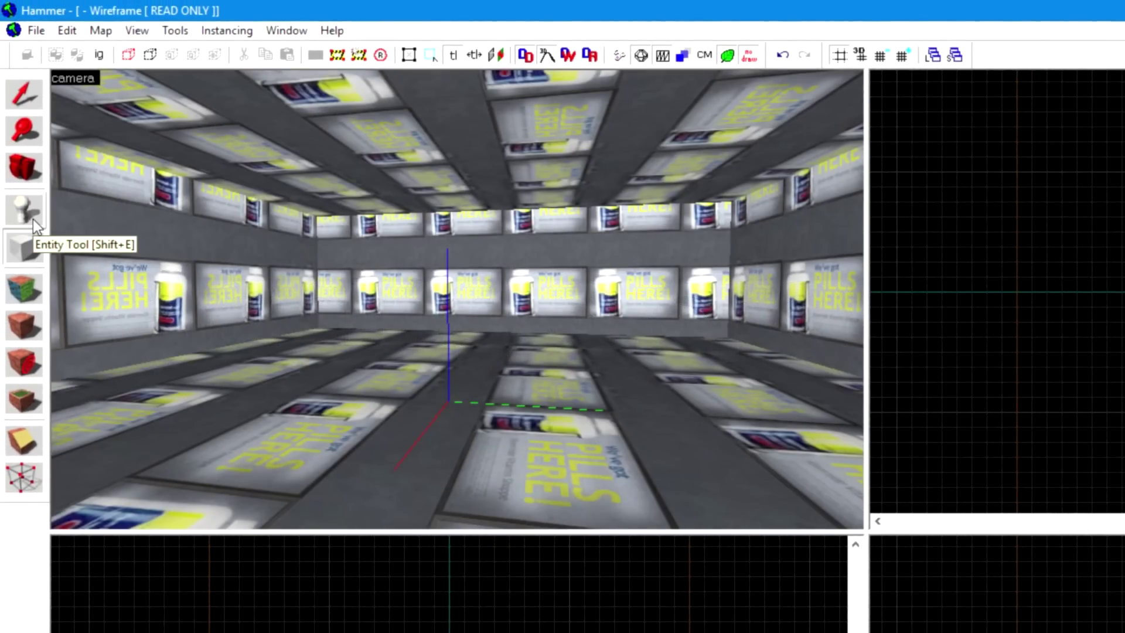
Step: Place an info_player_terrorist entity on the room's floor and inspect it up close in the 3D view
click(32, 219)
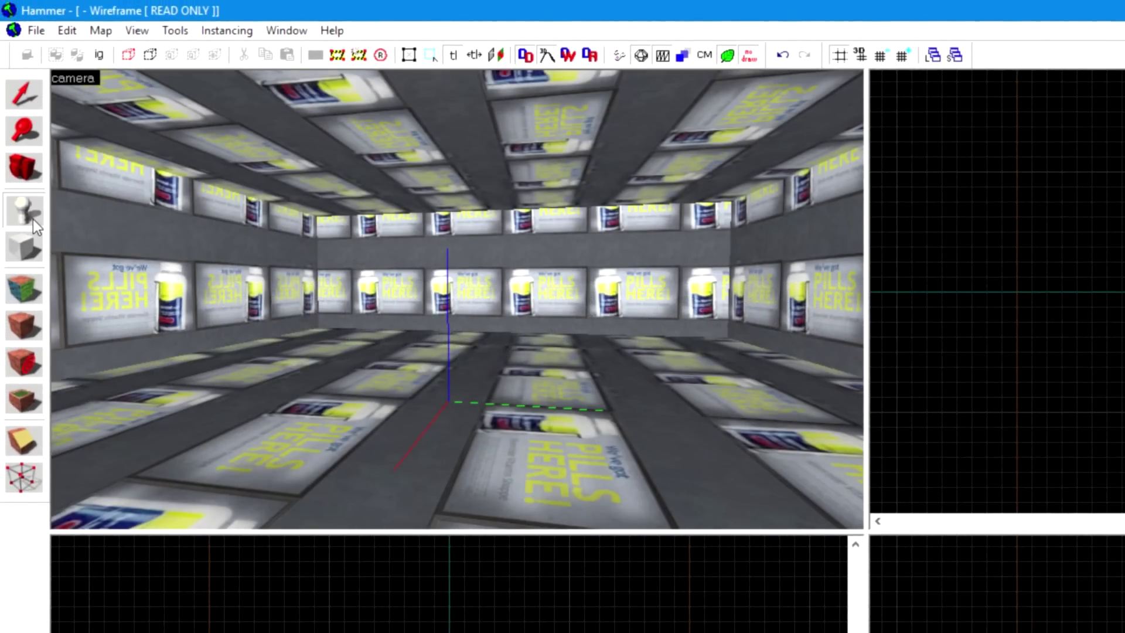
click(610, 438)
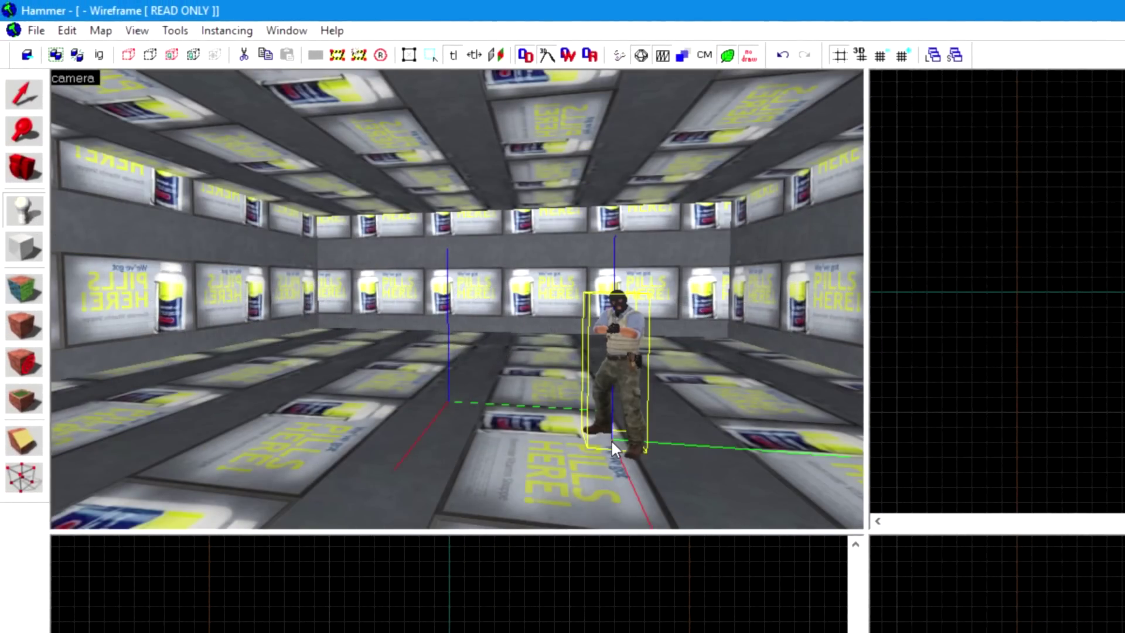
key(z)
key(a)
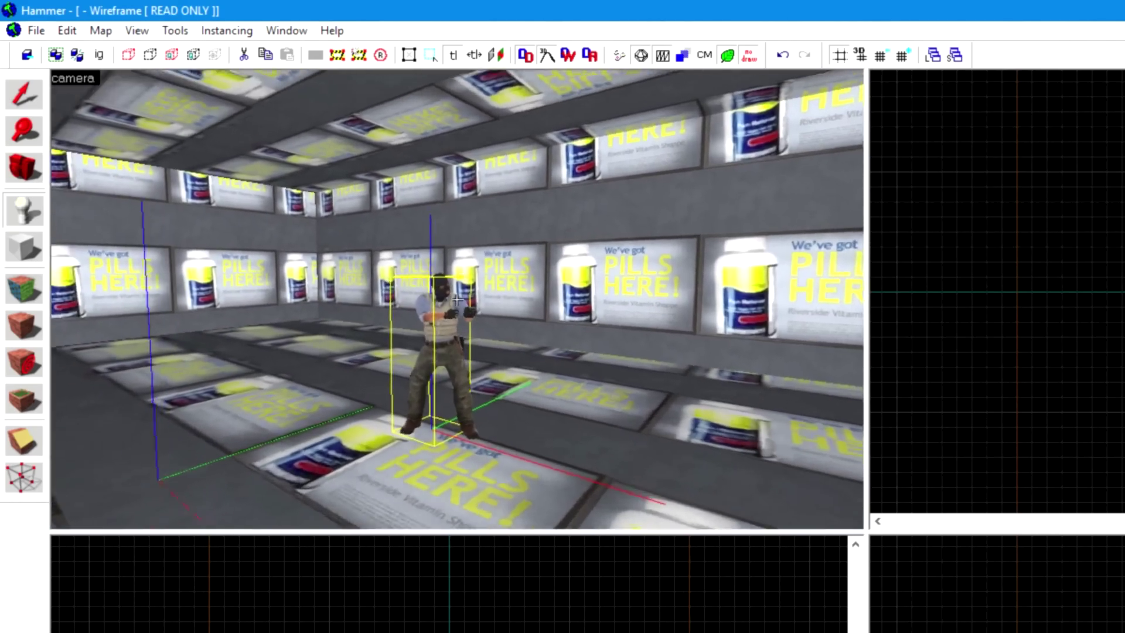
key(w)
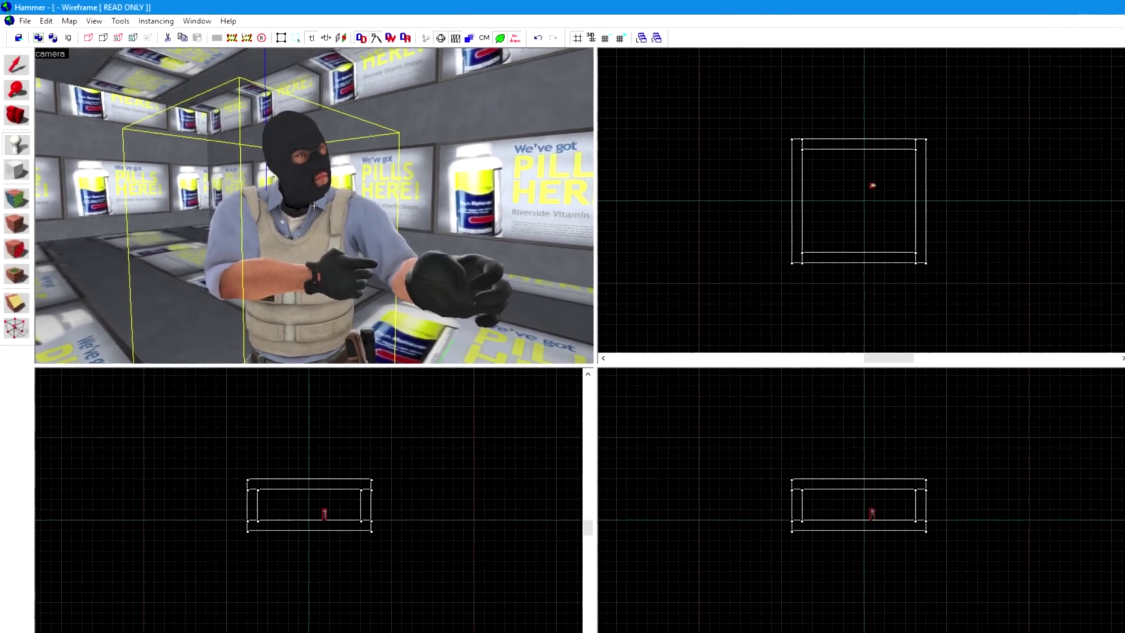
key(z)
Step: Save the map as first_map in the SDK maps folder
key(ctrl+s)
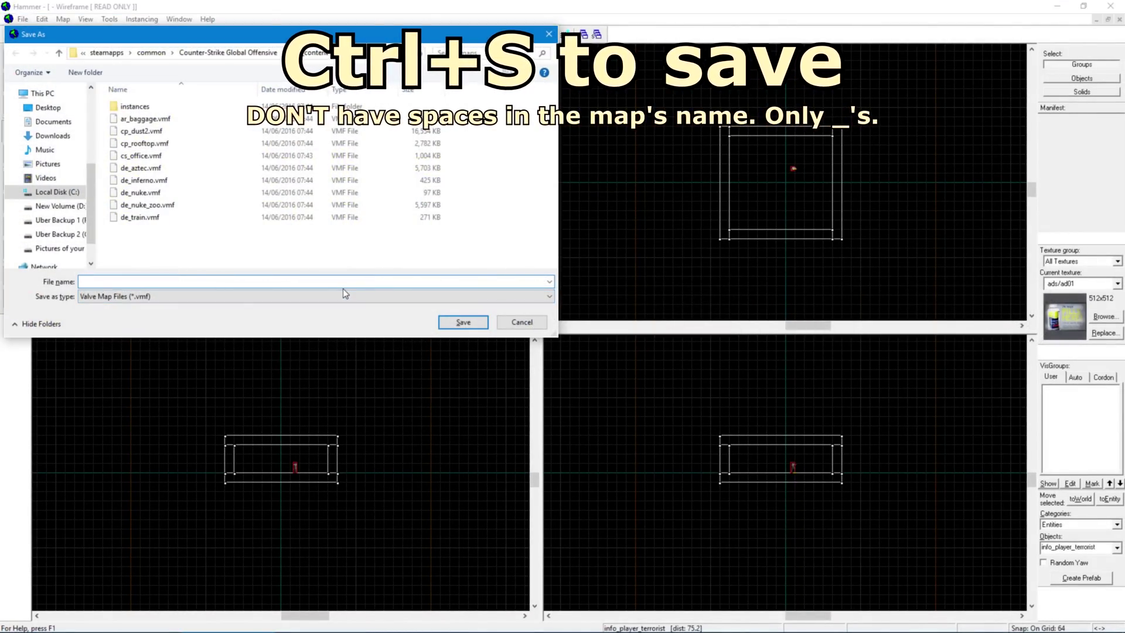
text(firstmap)
key(BackSpace)
key(BackSpace)
key(BackSpace)
text(_map)
key(Return)
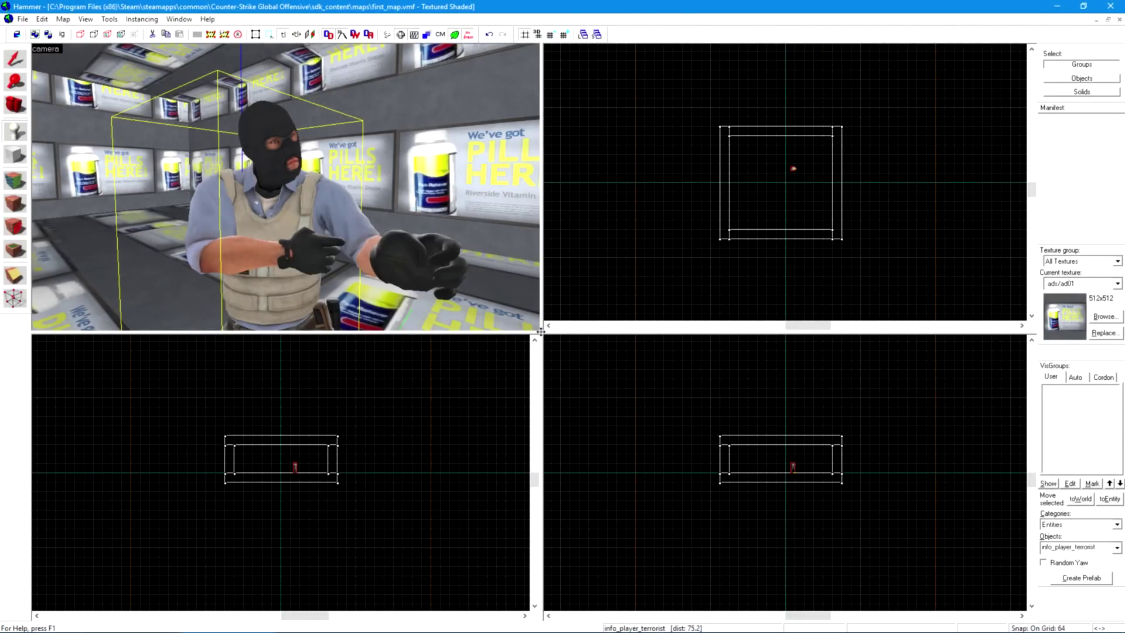
Step: Compile and run the map from the advanced (Expert) run settings
key(F9)
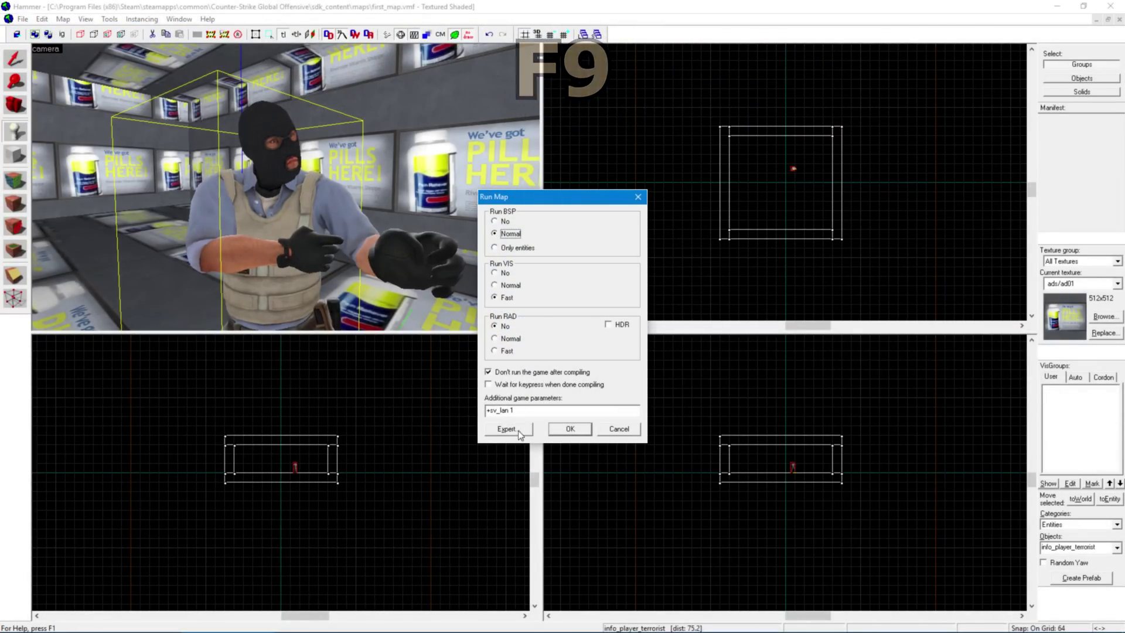
click(518, 433)
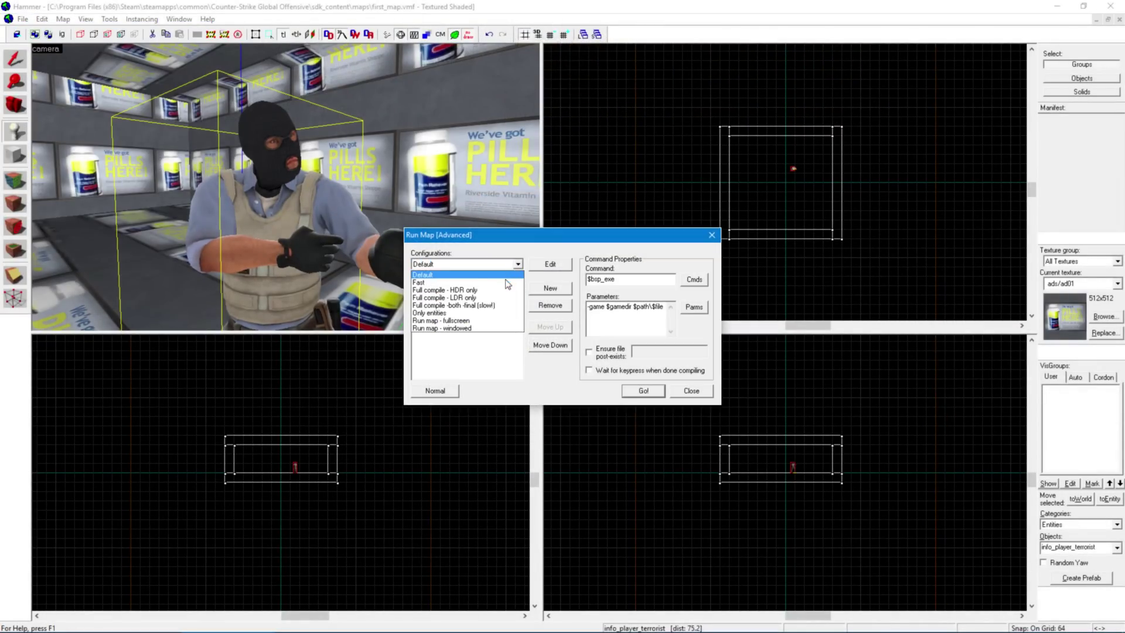
click(643, 390)
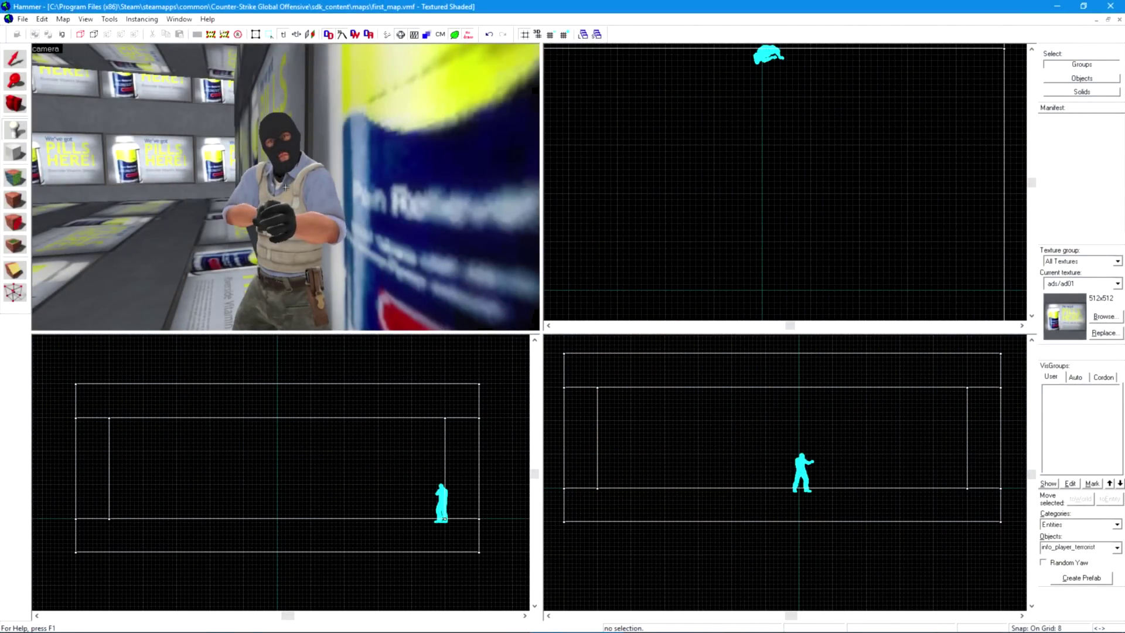
Step: Select the terrorist spawn beside the wall and move it inward and upward off the floor in the front view
key(Right)
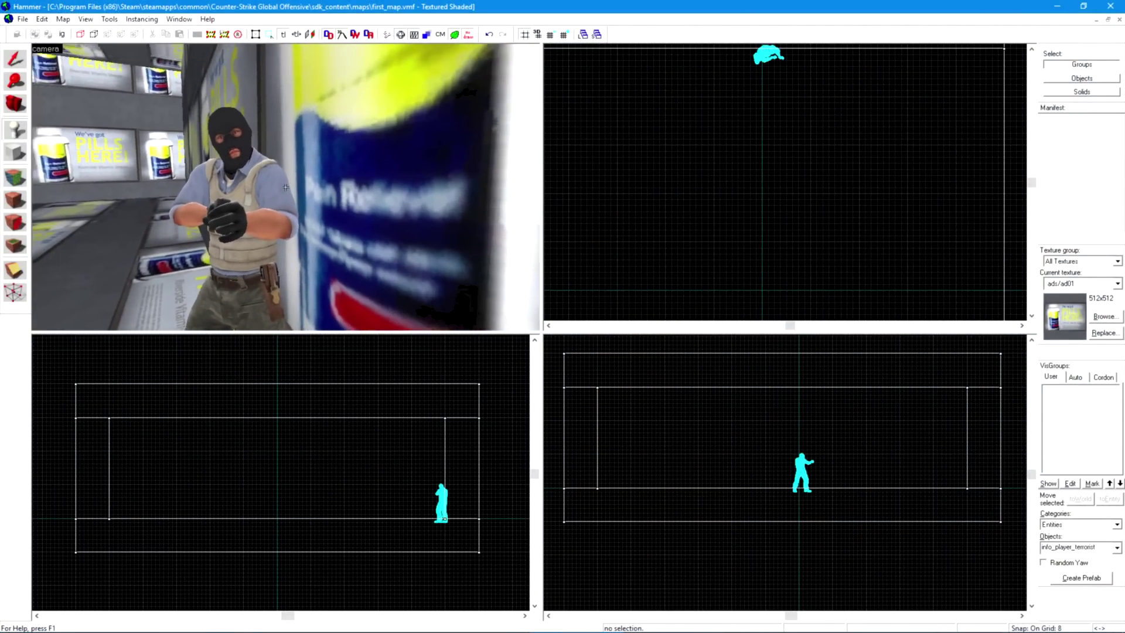
key(Page_Down)
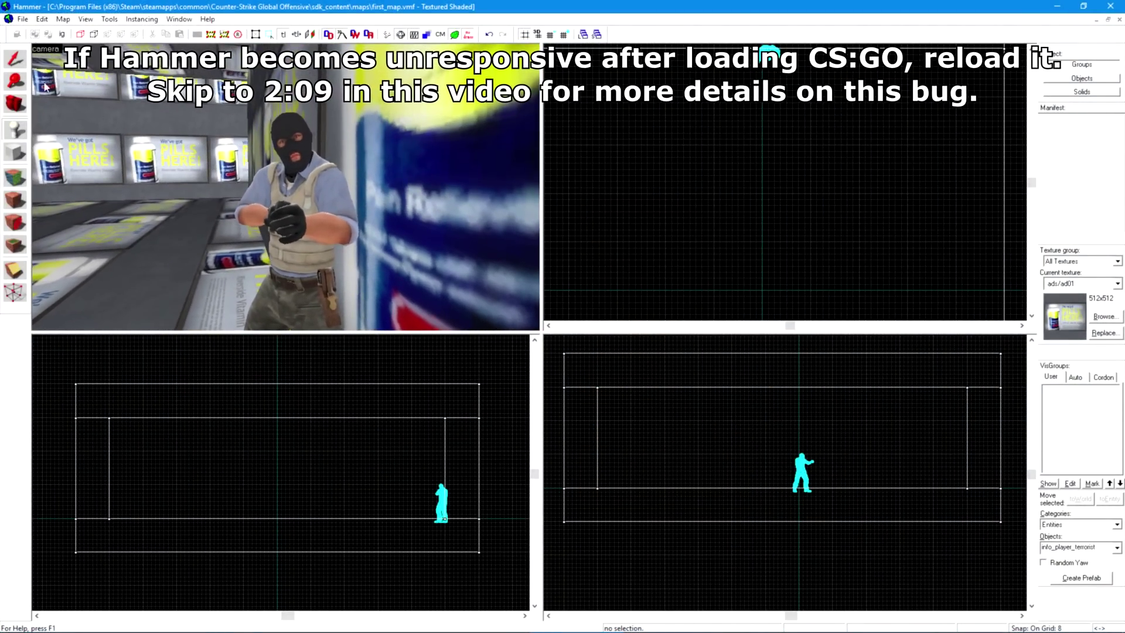
key(z)
click(21, 65)
click(278, 183)
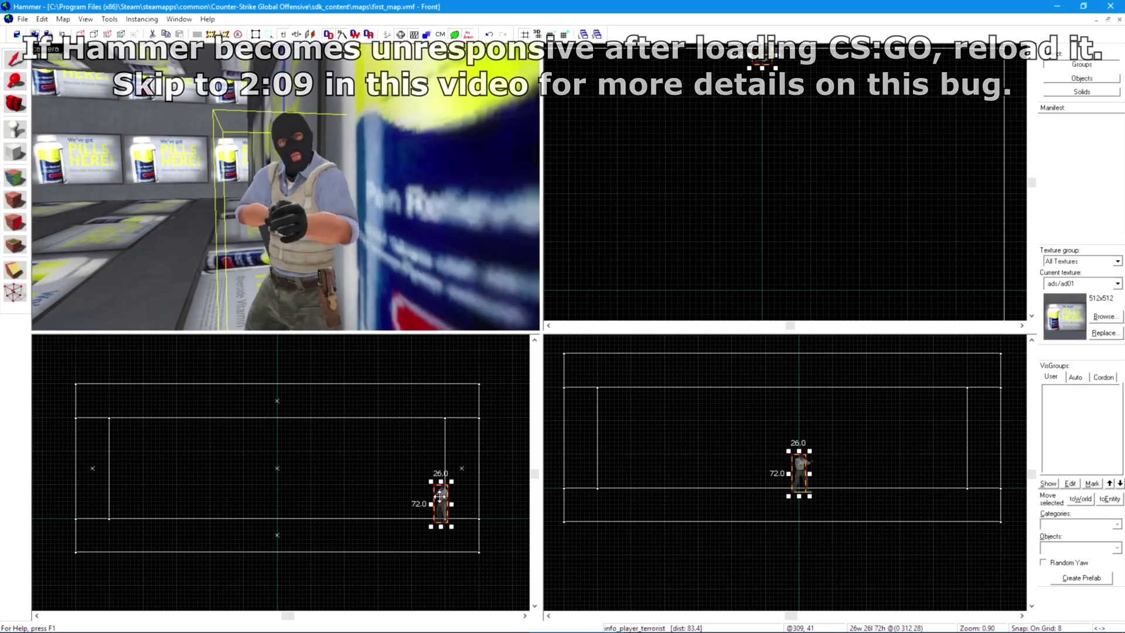
drag(439, 498, 377, 472)
Step: Nudge the terrorist spawn slightly higher in the side (x/z) view while keeping it inside the room
key(z)
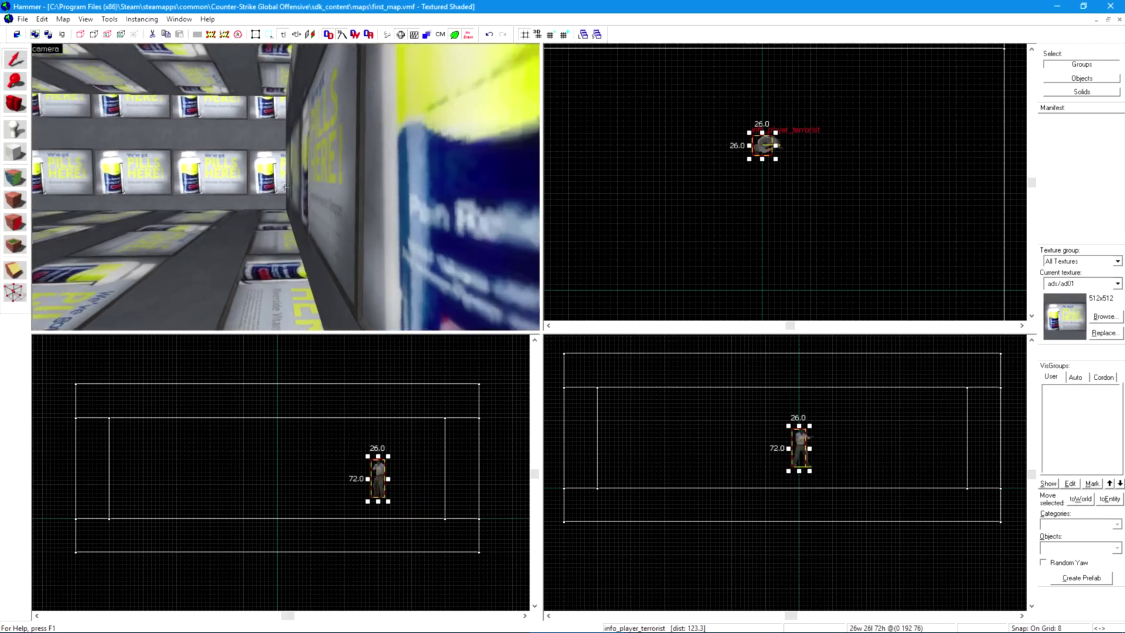
key(s)
key(z)
scroll(750, 451, down, 2)
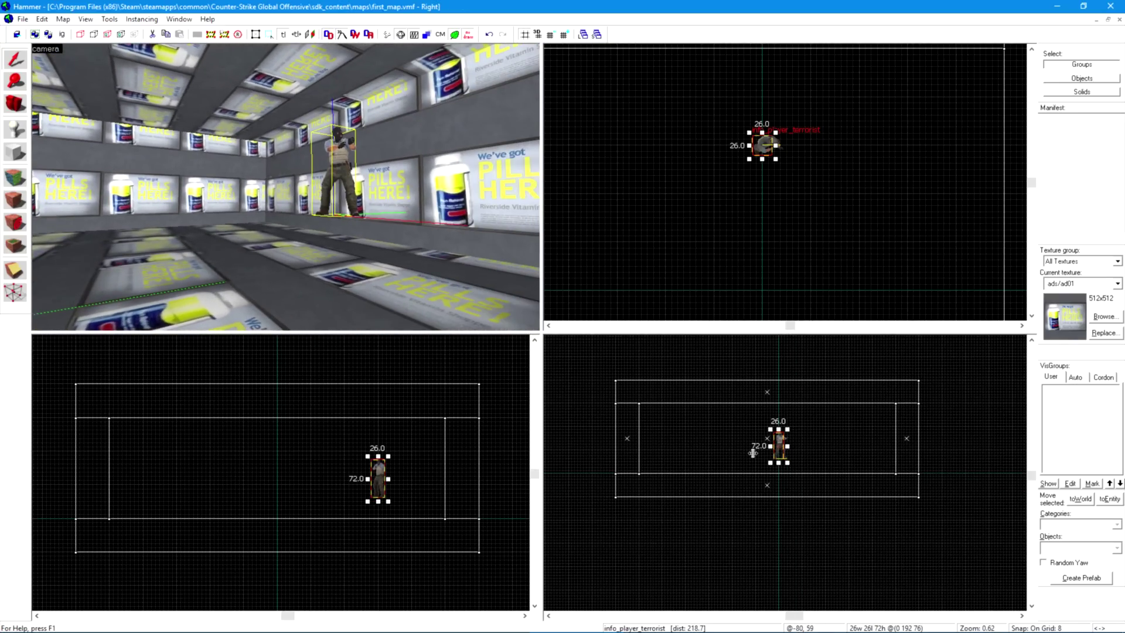
drag(774, 447, 777, 438)
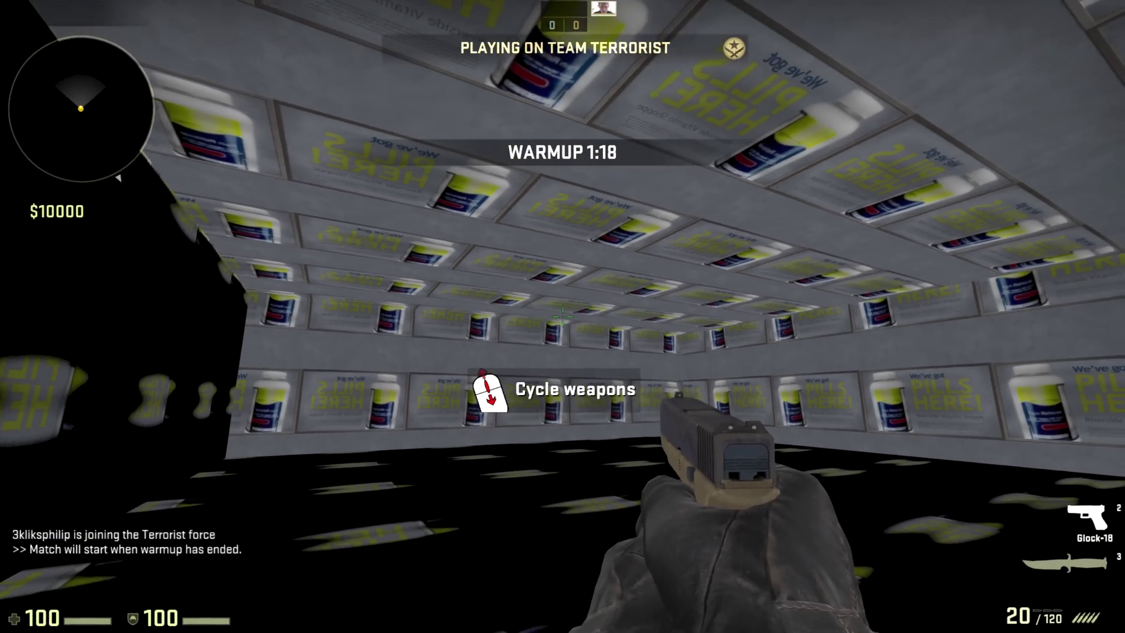
Step: Playtest the compiled room in Counter-Strike: Global Offensive by looking around and firing the Glock-18 at the walls
click(562, 316)
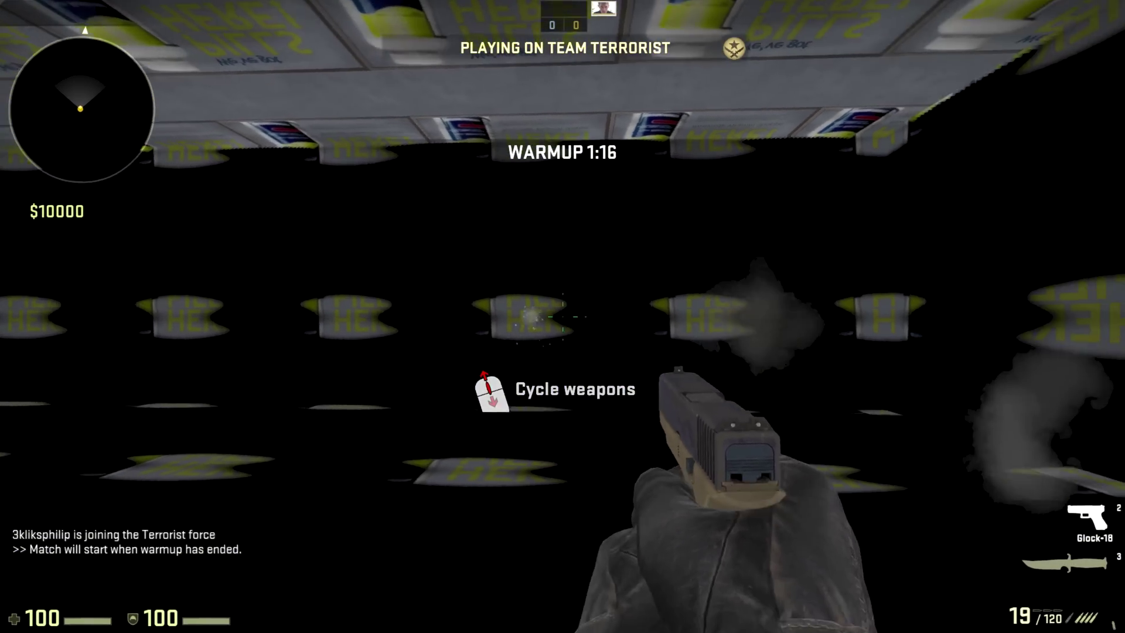
click(562, 317)
click(563, 316)
click(562, 316)
click(562, 317)
click(563, 317)
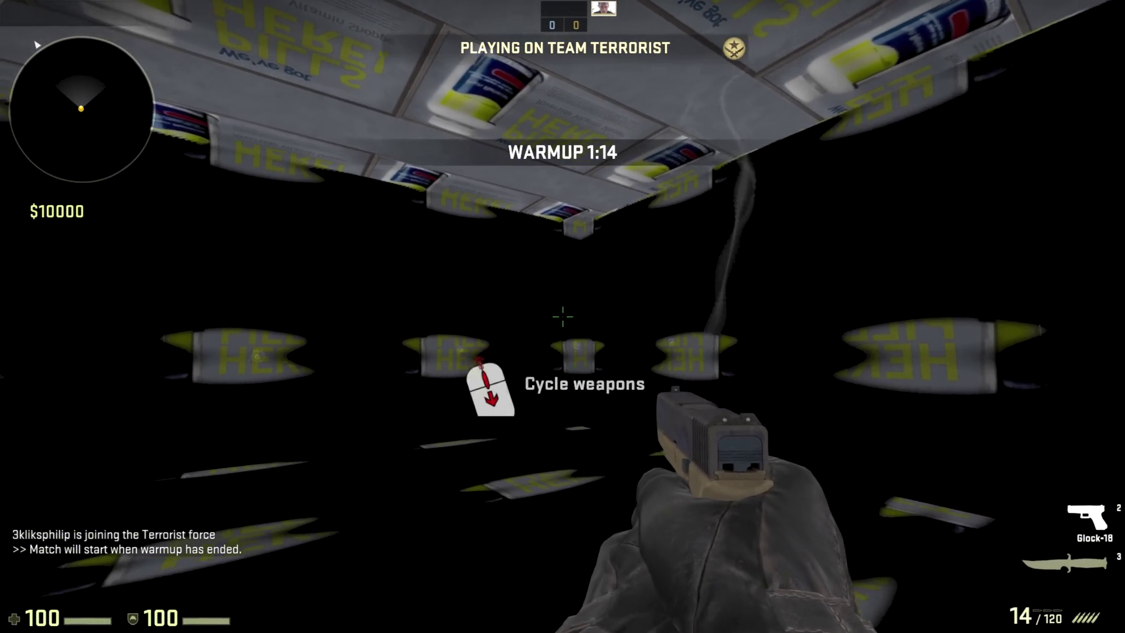
key(s)
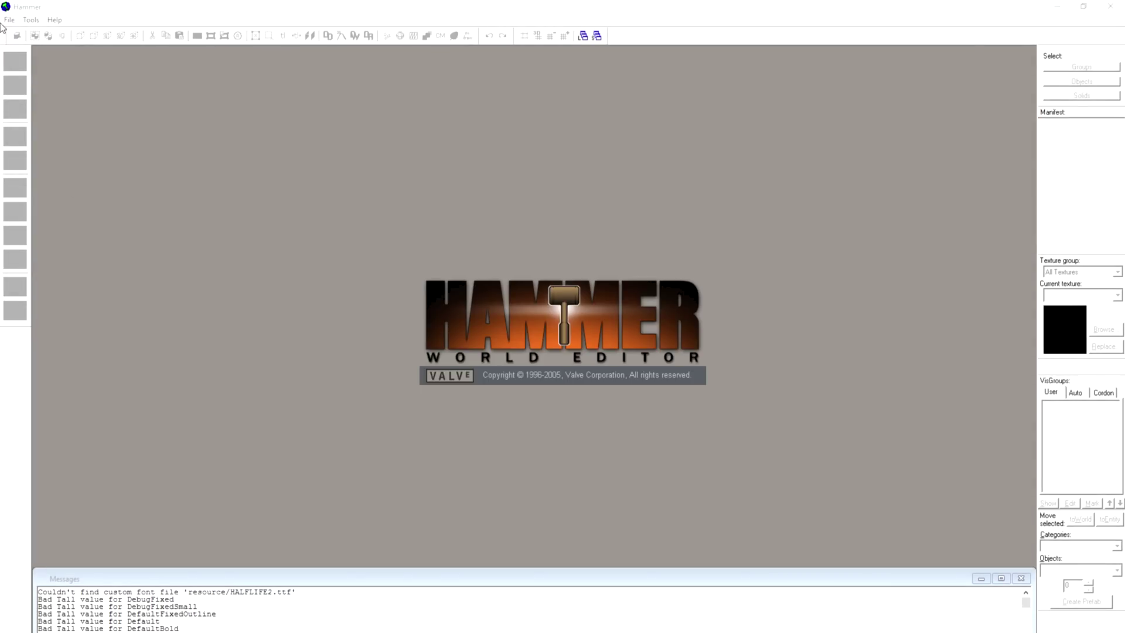
Step: Reopen the recent map first_map.vmf in Hammer
click(9, 19)
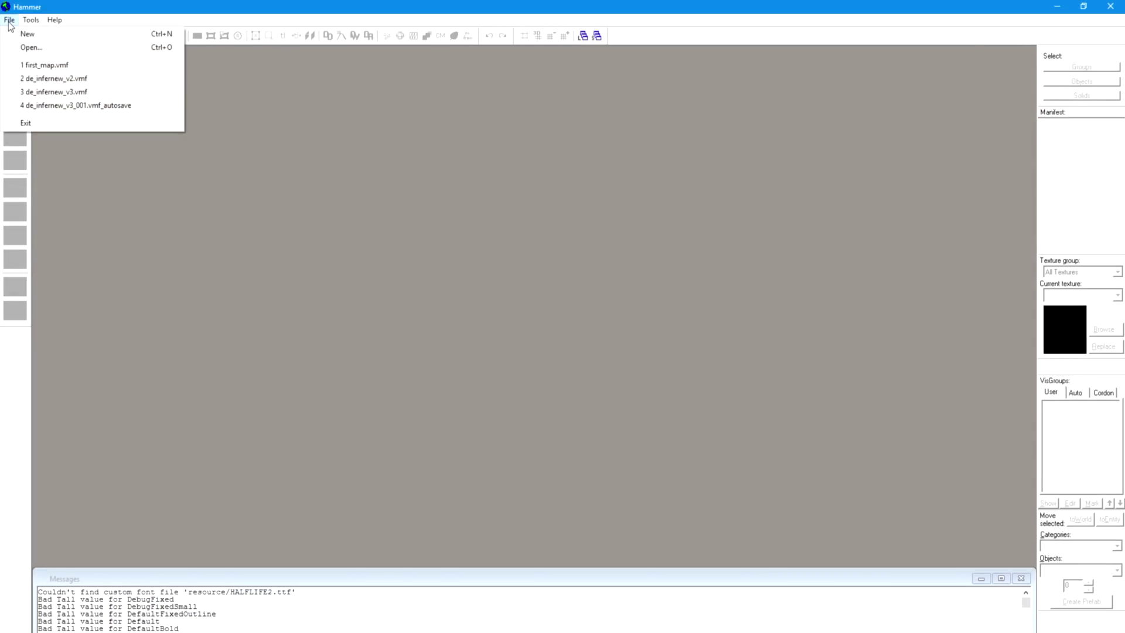
click(29, 68)
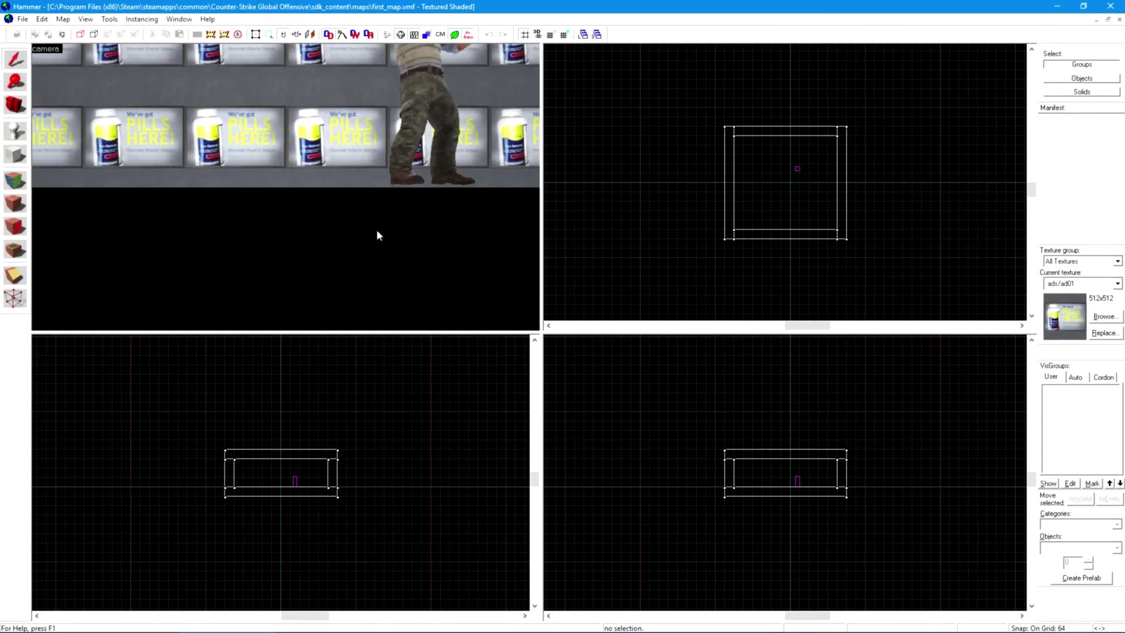
Step: Place a new entity on the room floor near the terrorist spawn and change its class to light
key(z)
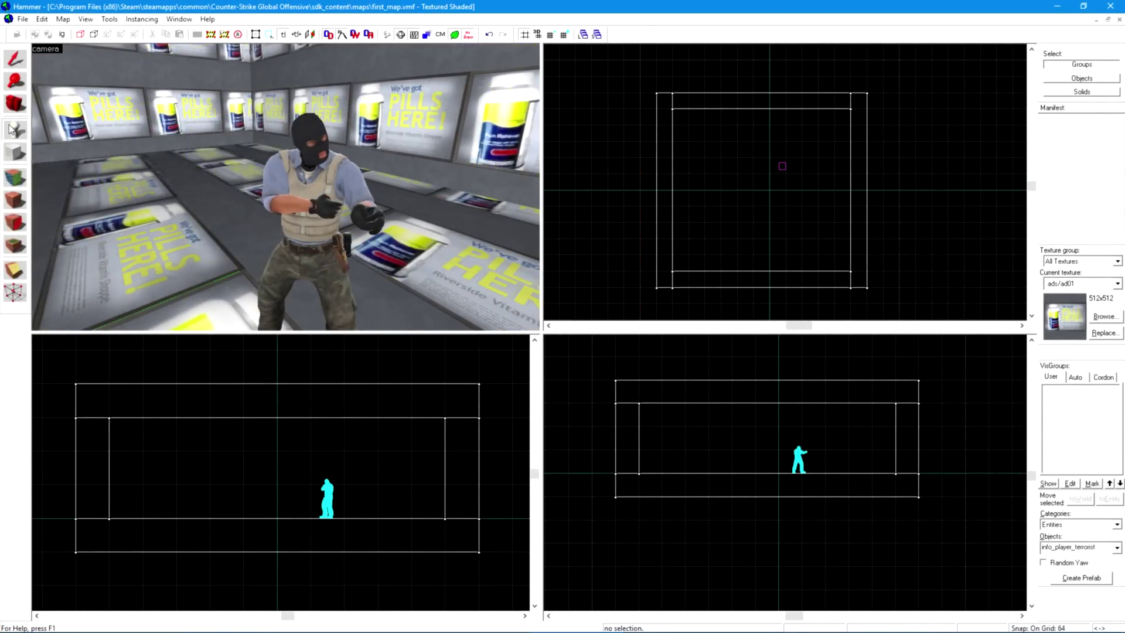
click(169, 242)
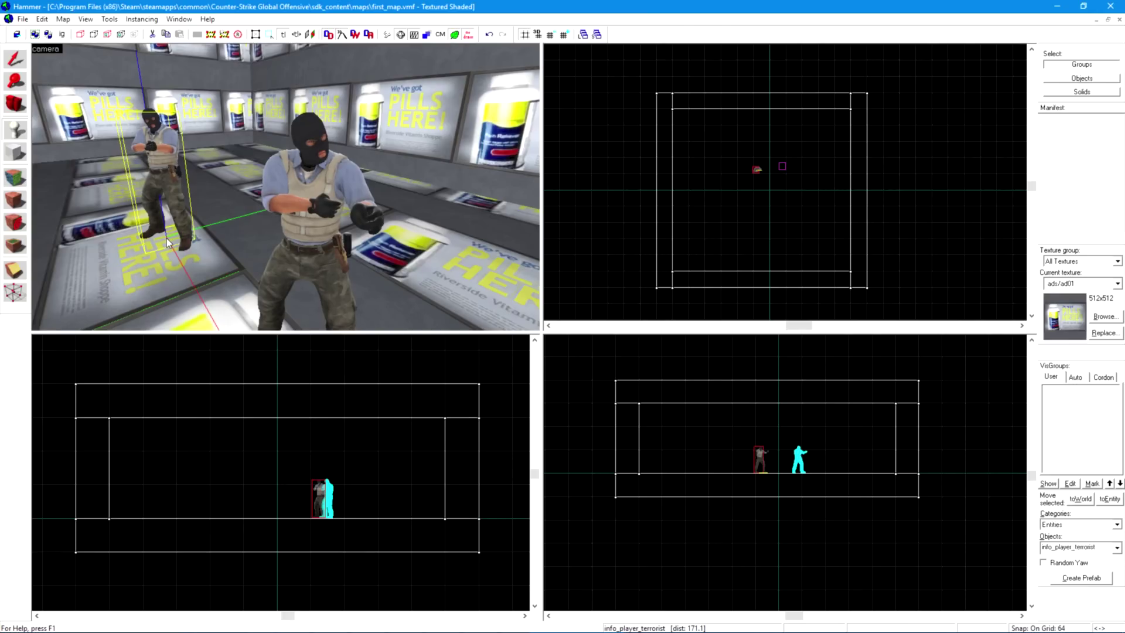
click(19, 61)
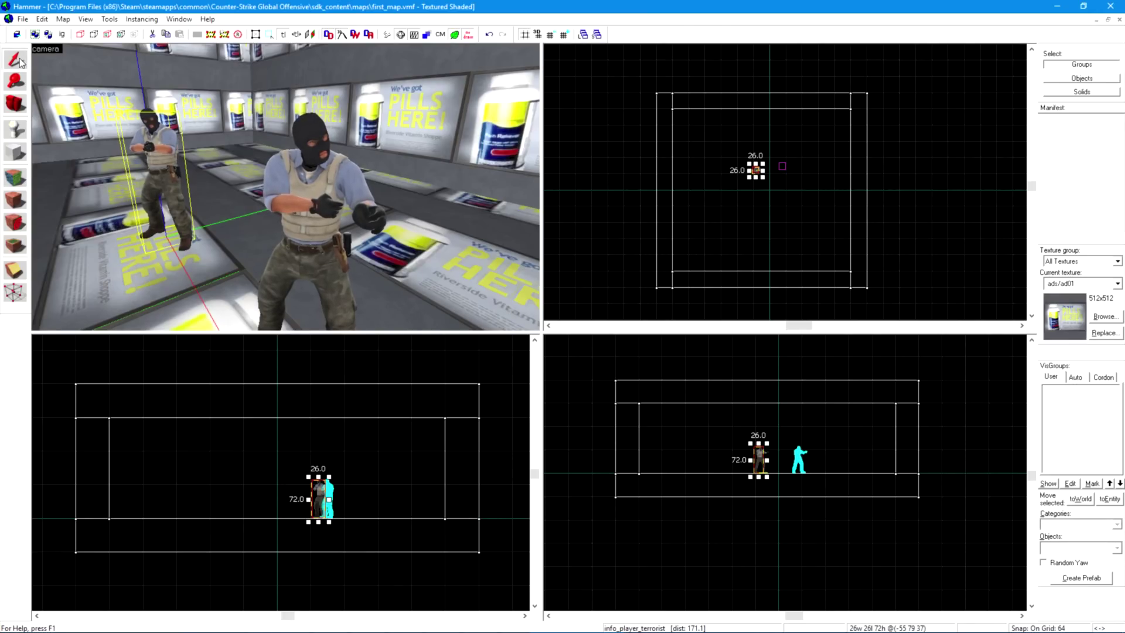
double_click(154, 152)
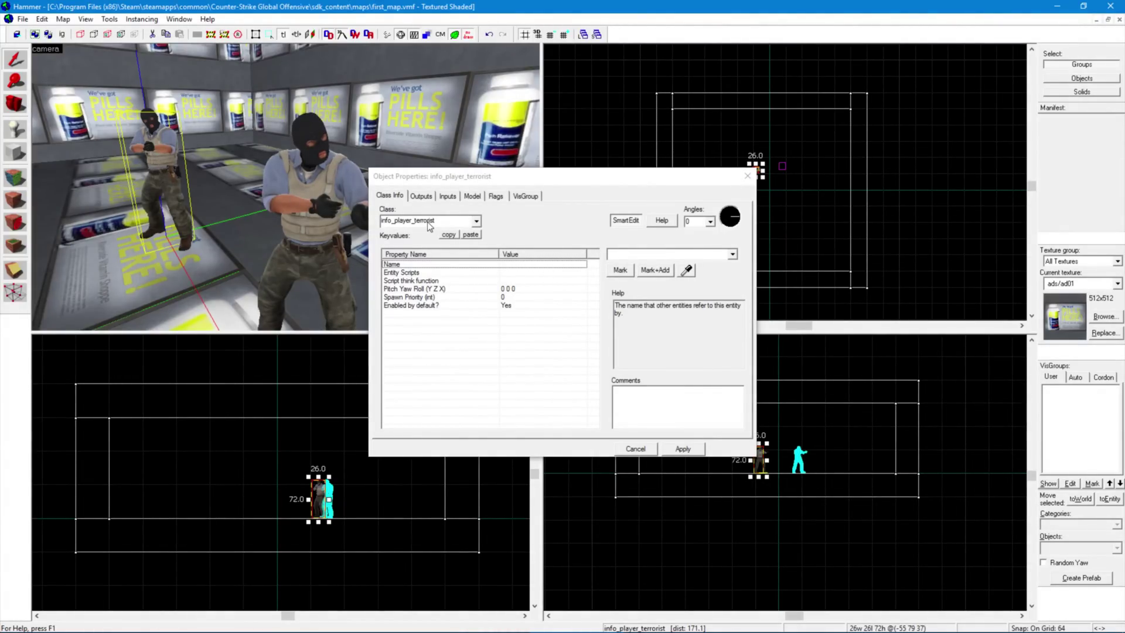
double_click(434, 223)
text(light)
key(Return)
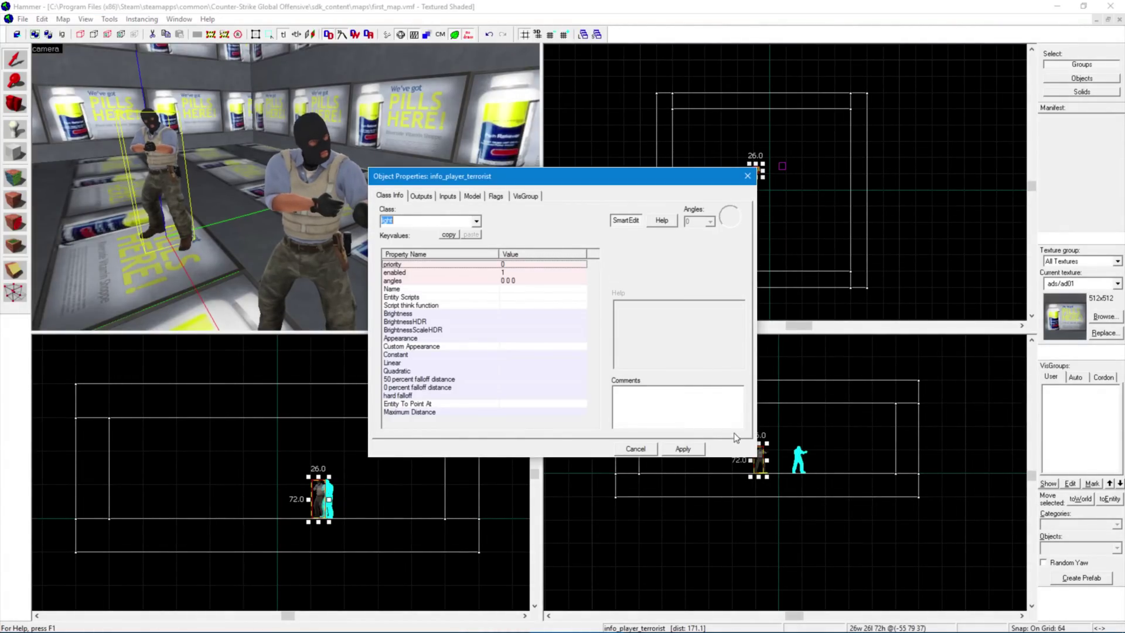
click(683, 449)
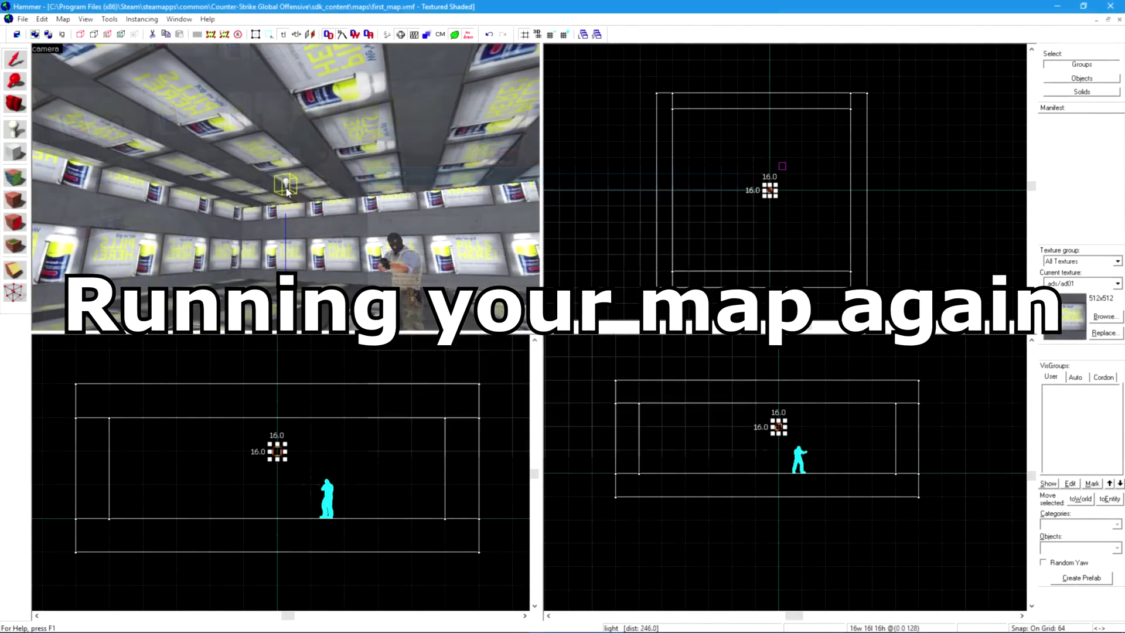
Step: Compile and run the lit map with the "Full compile - HDR only" configuration
key(F9)
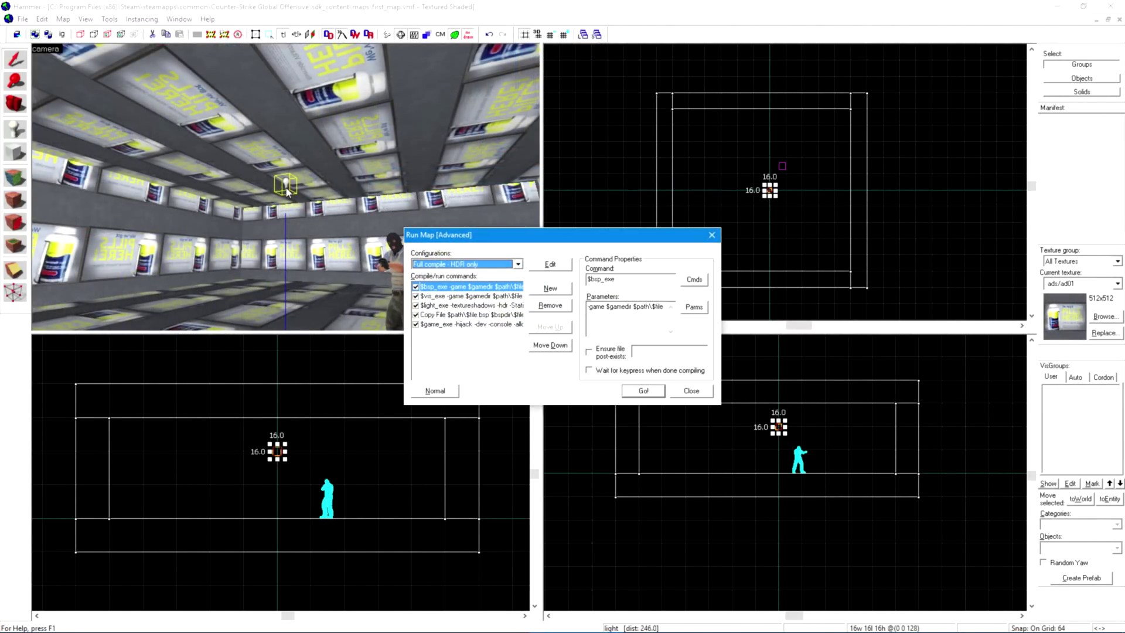
click(639, 397)
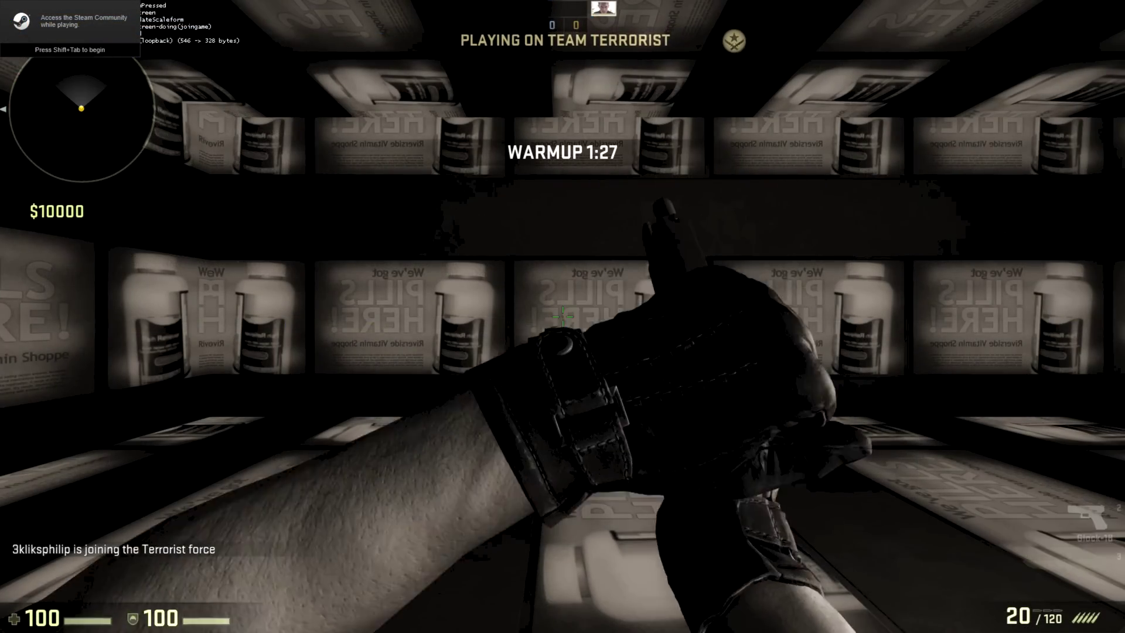